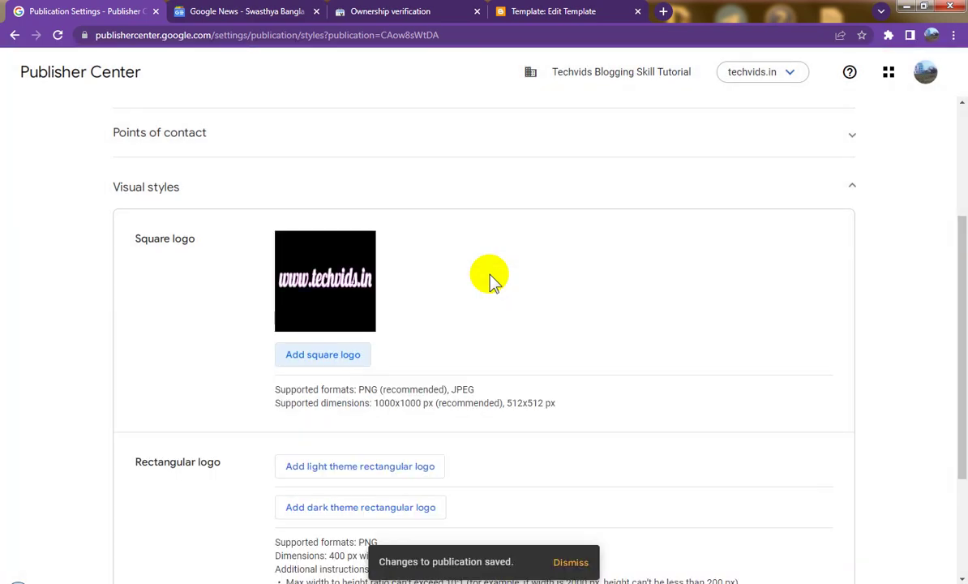
- Review the techvids.in publication's visual styles, general settings and publication URLs, then reload the settings page
scroll(495, 293, down, 2)
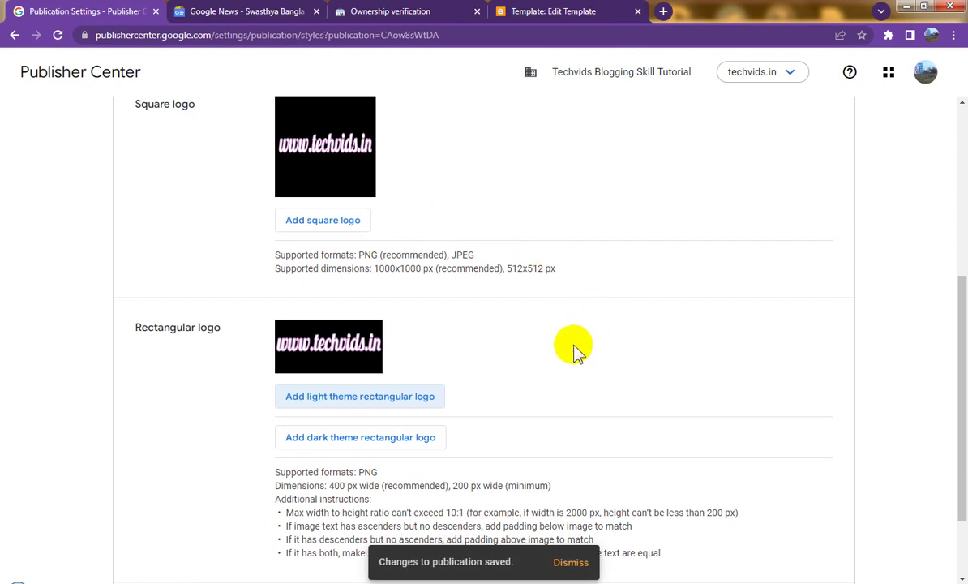
scroll(577, 349, down, 2)
scroll(673, 414, up, 5)
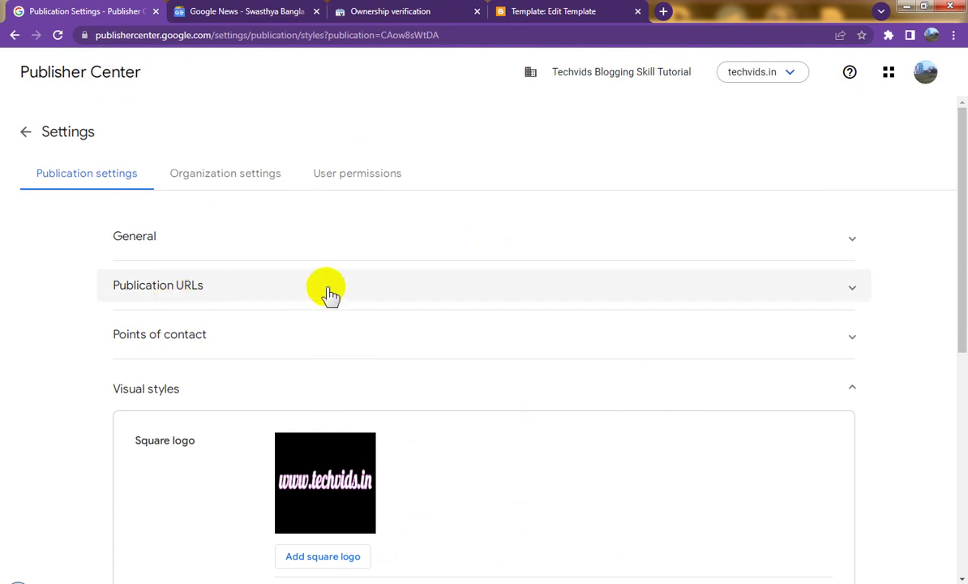
click(285, 242)
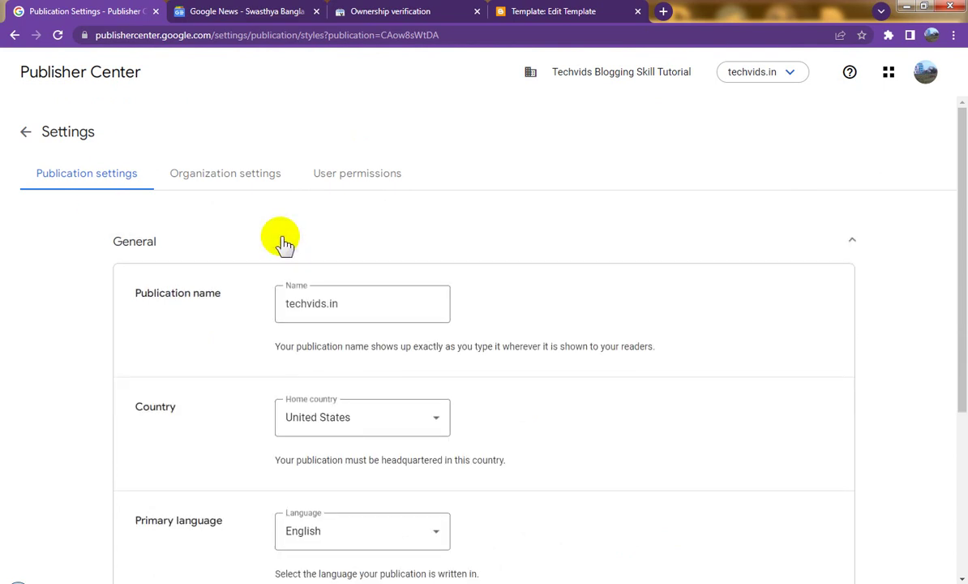
scroll(487, 401, down, 3)
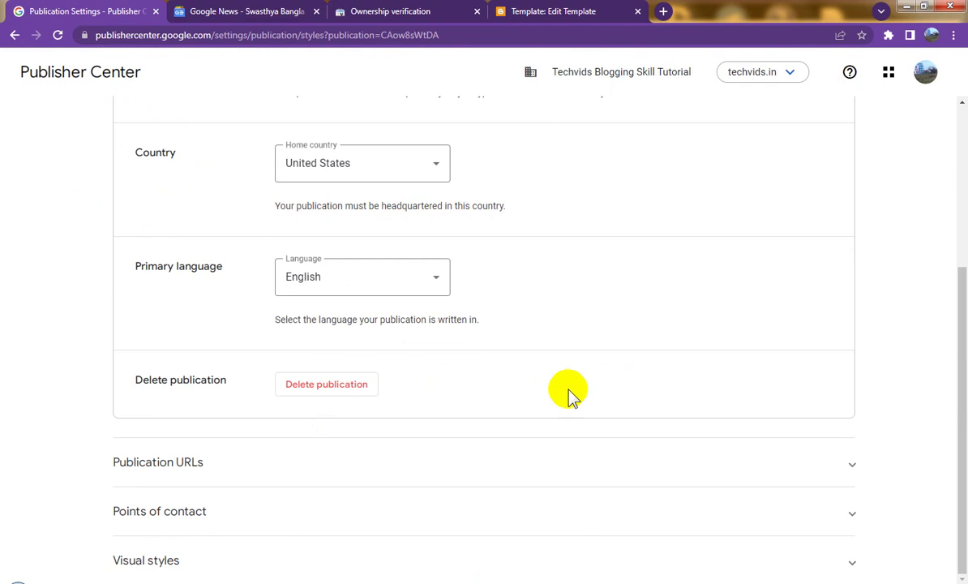
click(529, 460)
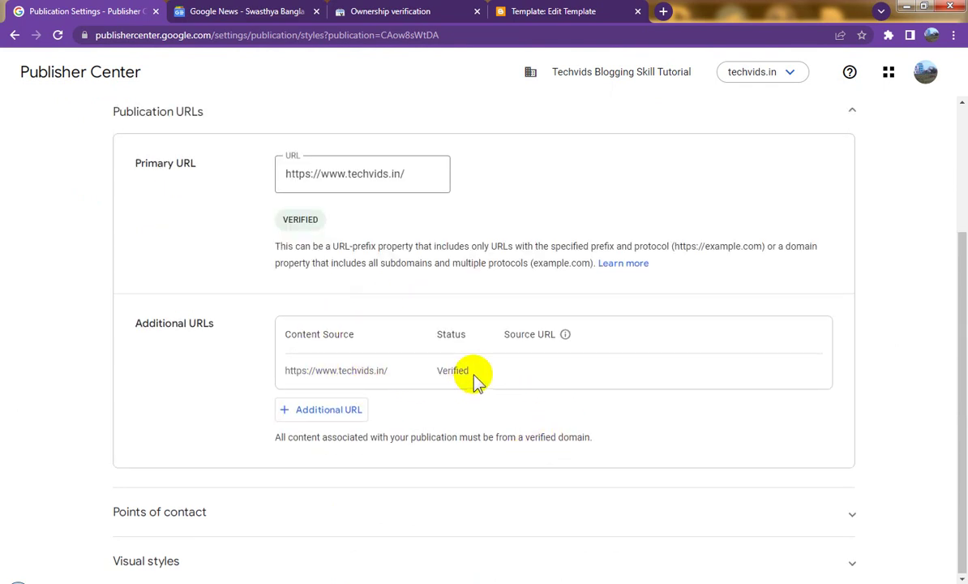
scroll(471, 372, up, 3)
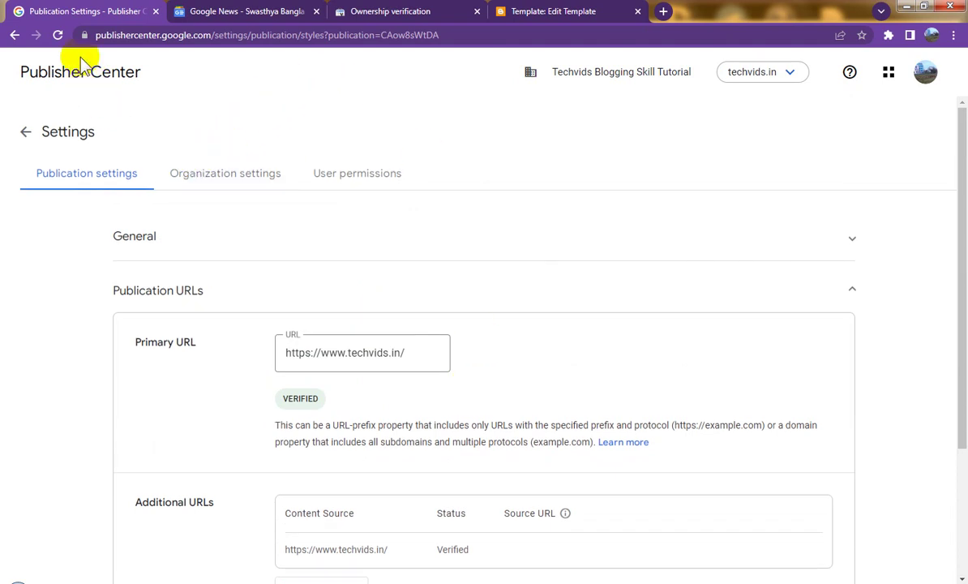
click(59, 35)
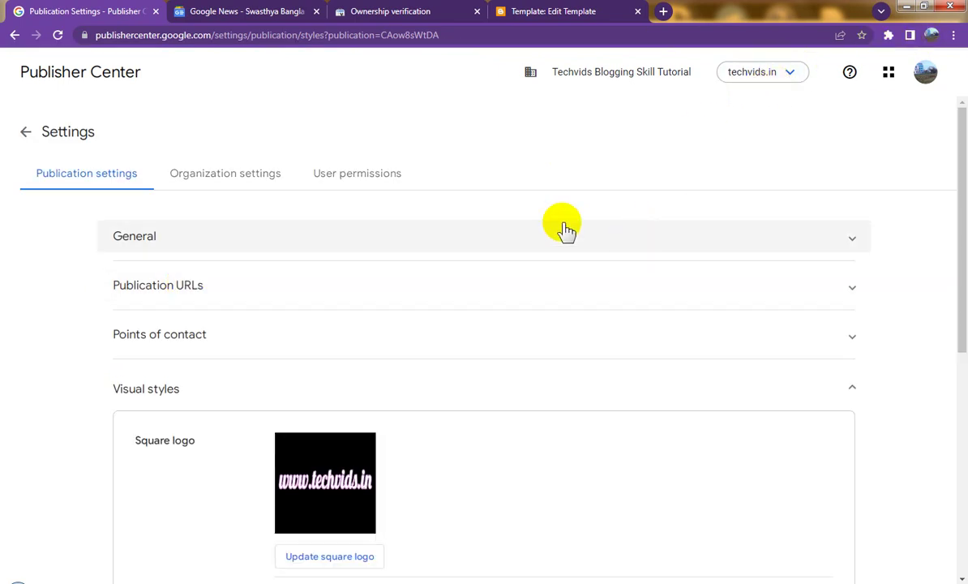
- Switch to the techvids.in publication and open its Google News settings for editing
click(247, 185)
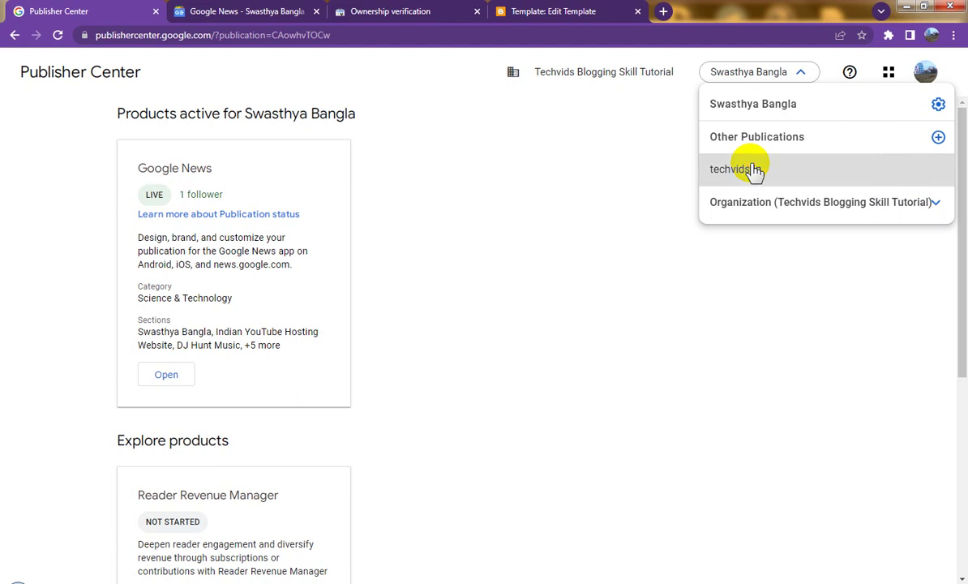
click(753, 170)
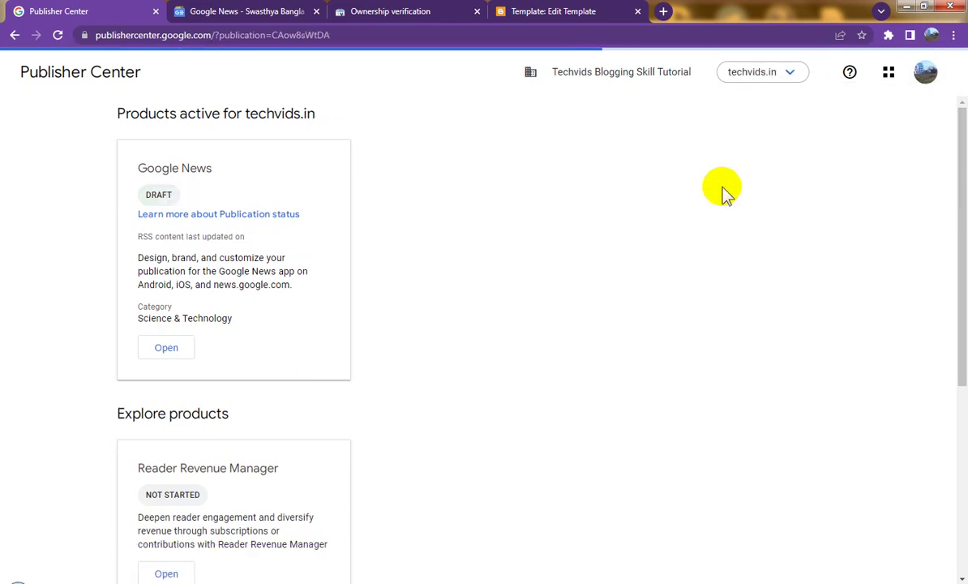
click(179, 347)
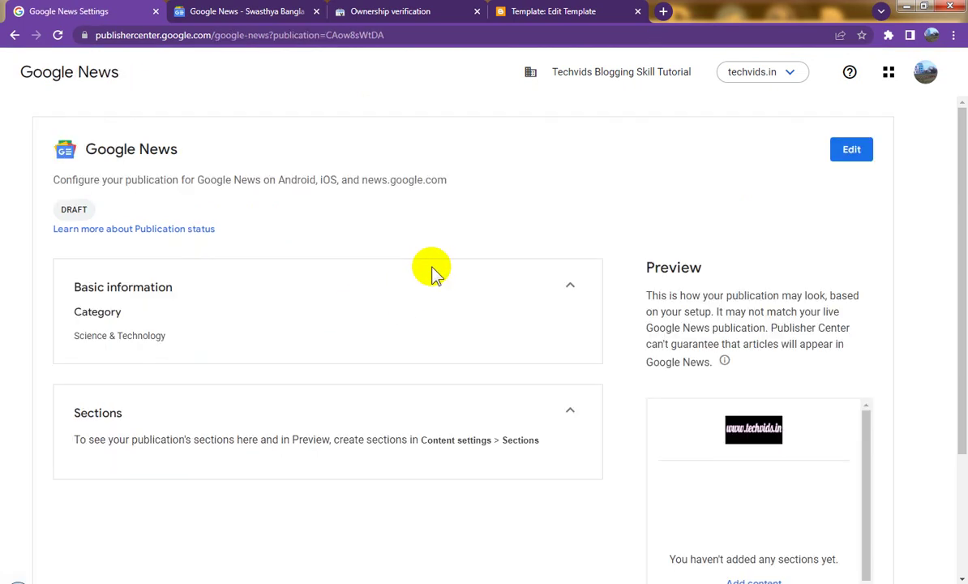
click(850, 151)
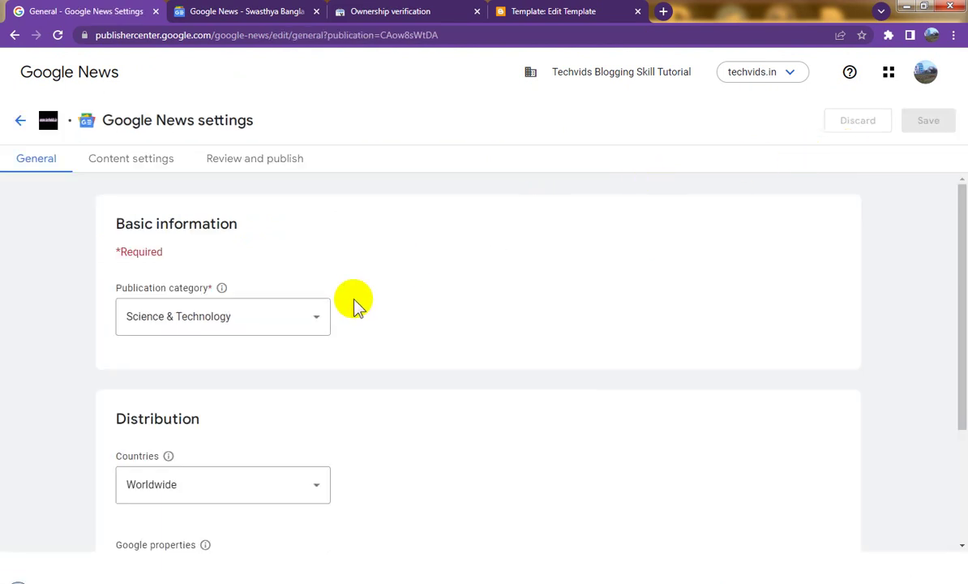
scroll(363, 318, down, 2)
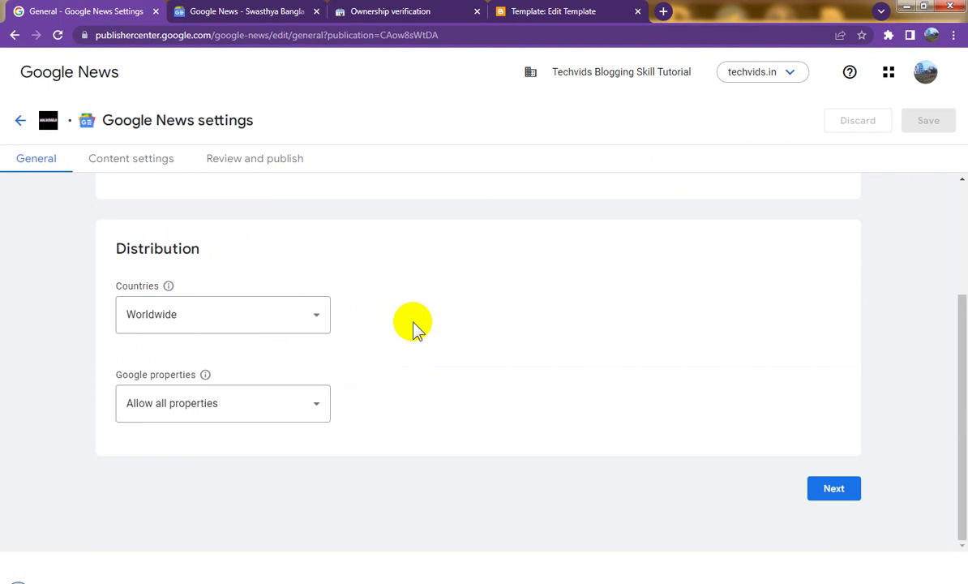
click(835, 489)
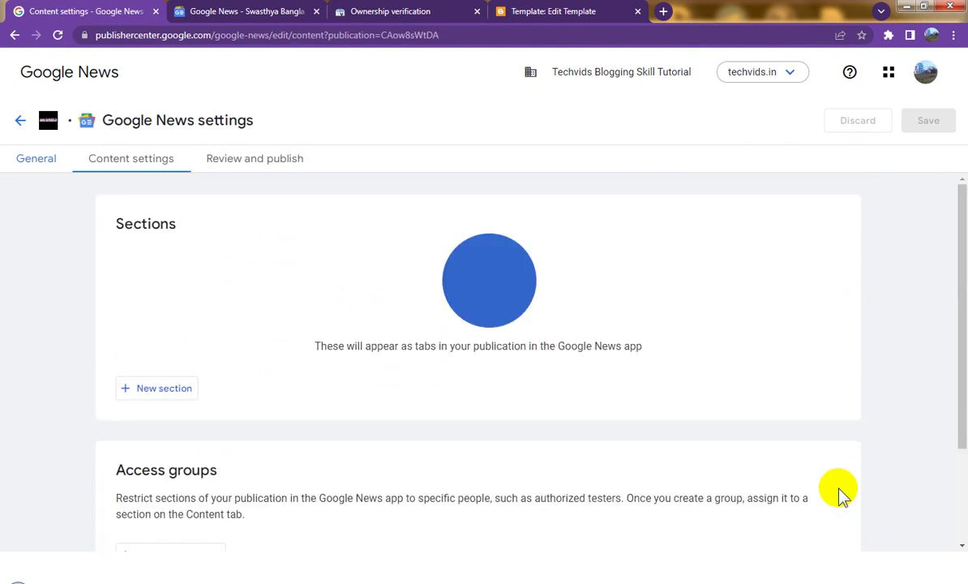
click(187, 396)
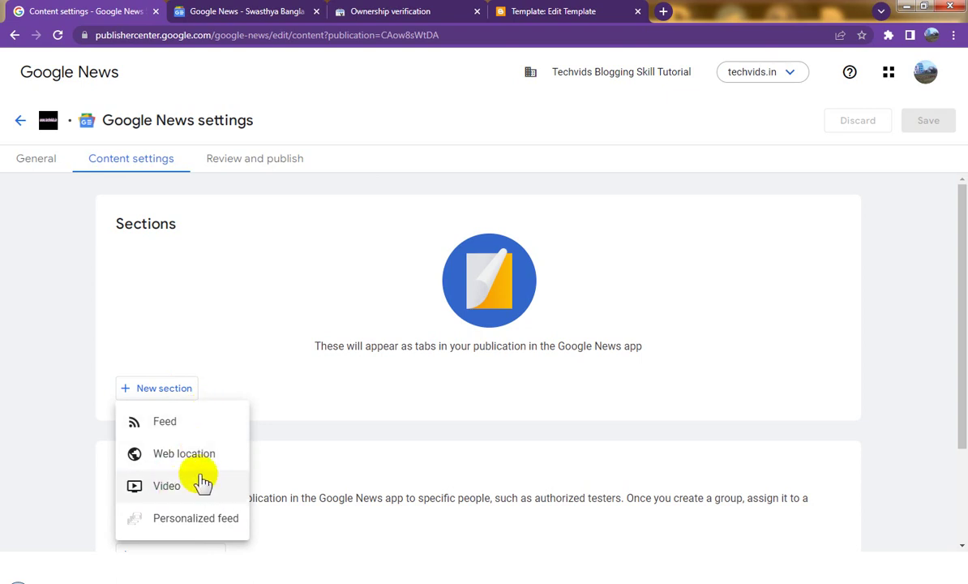
click(185, 438)
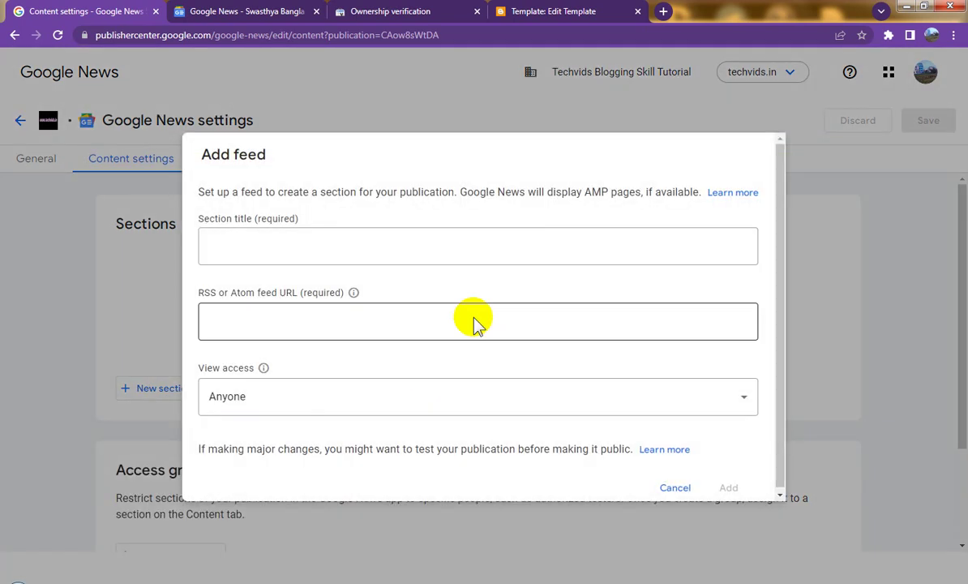
click(242, 246)
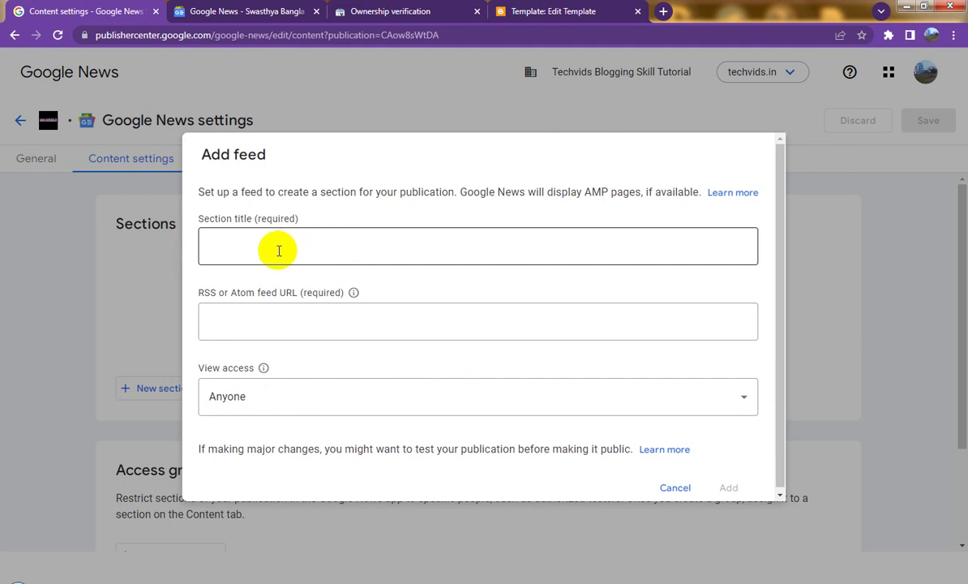
click(277, 251)
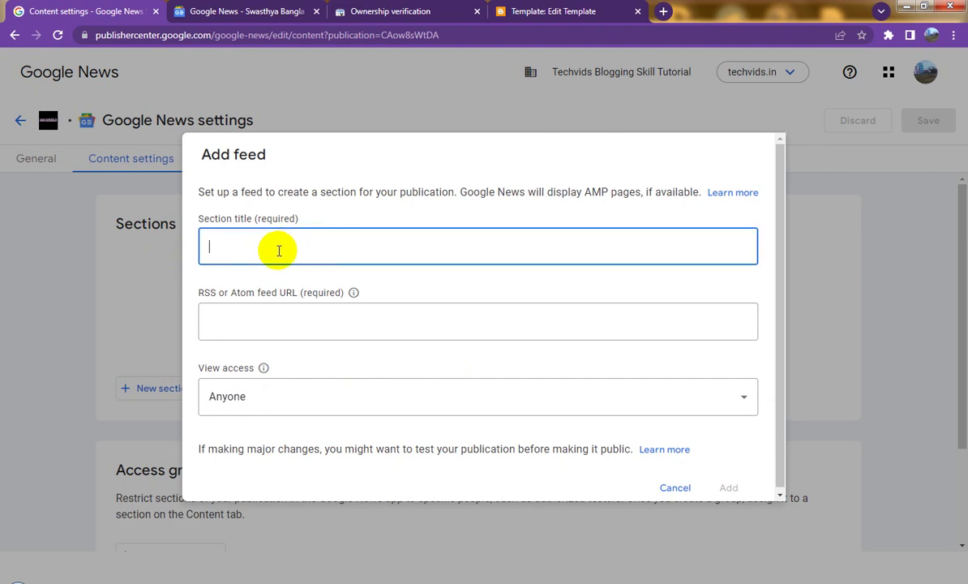
click(329, 297)
click(335, 318)
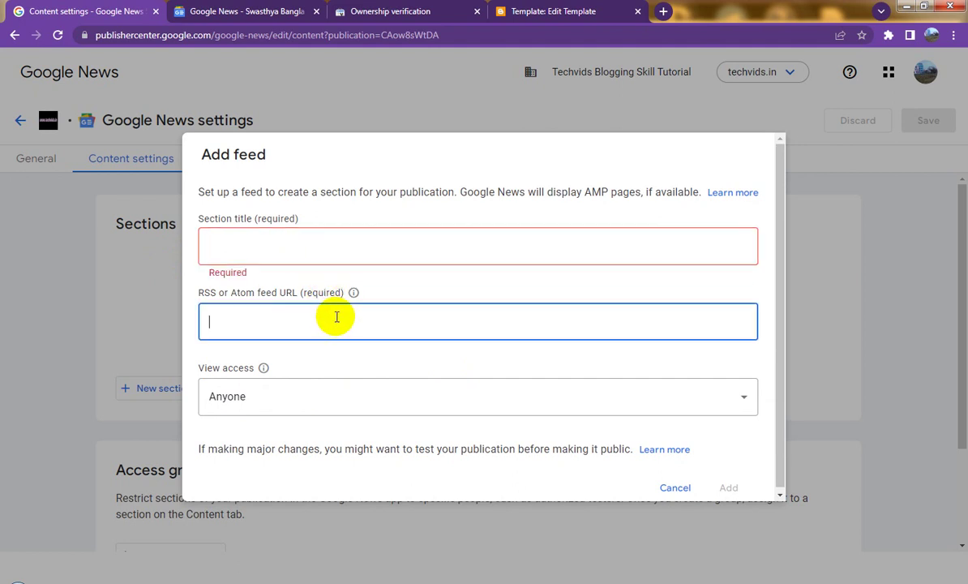
text(https://www.techvids.in/feeds/posts/default?alt=rss)
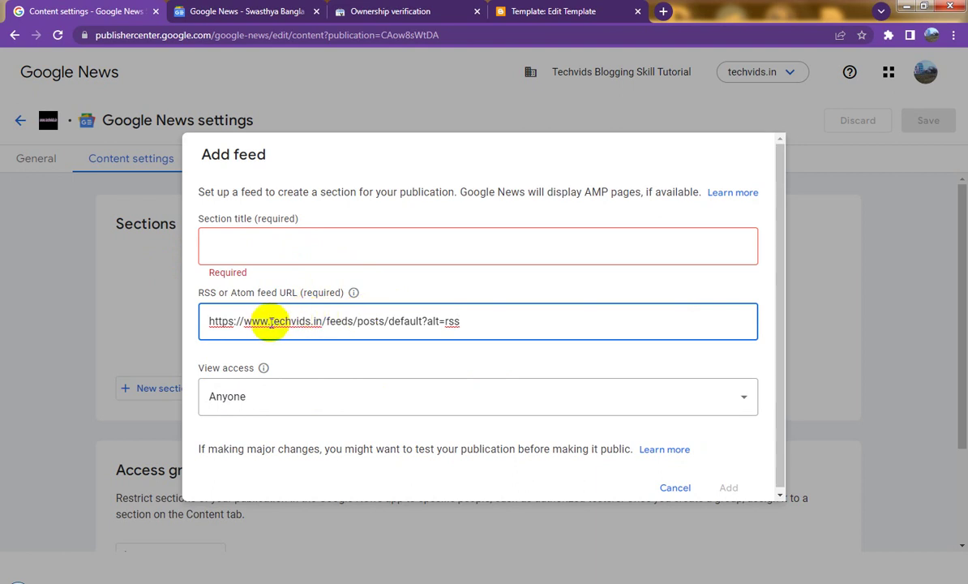
- Title the feed section techvids.in, add it to the publication and save the changes
drag(271, 322, 303, 323)
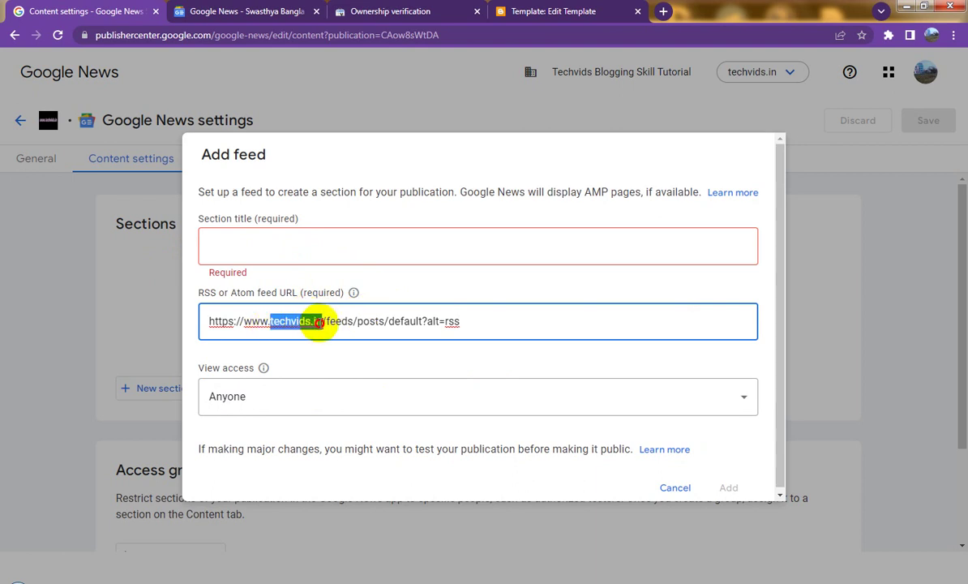
click(274, 239)
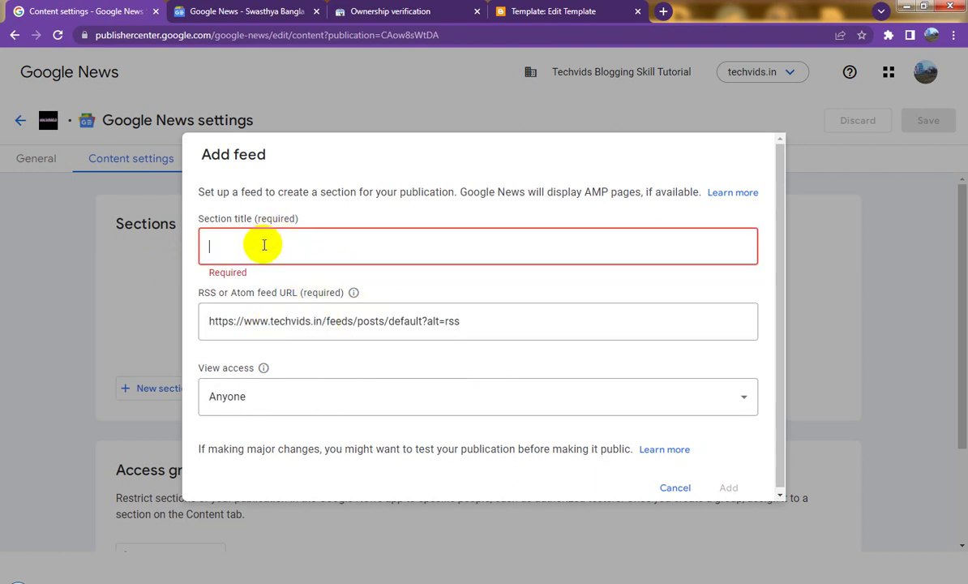
text(techvids.in)
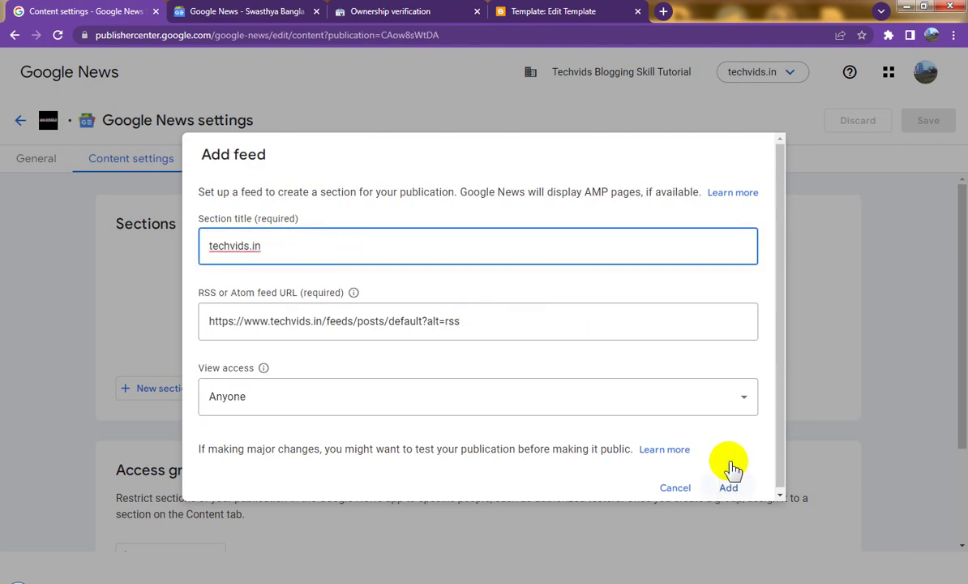
click(728, 487)
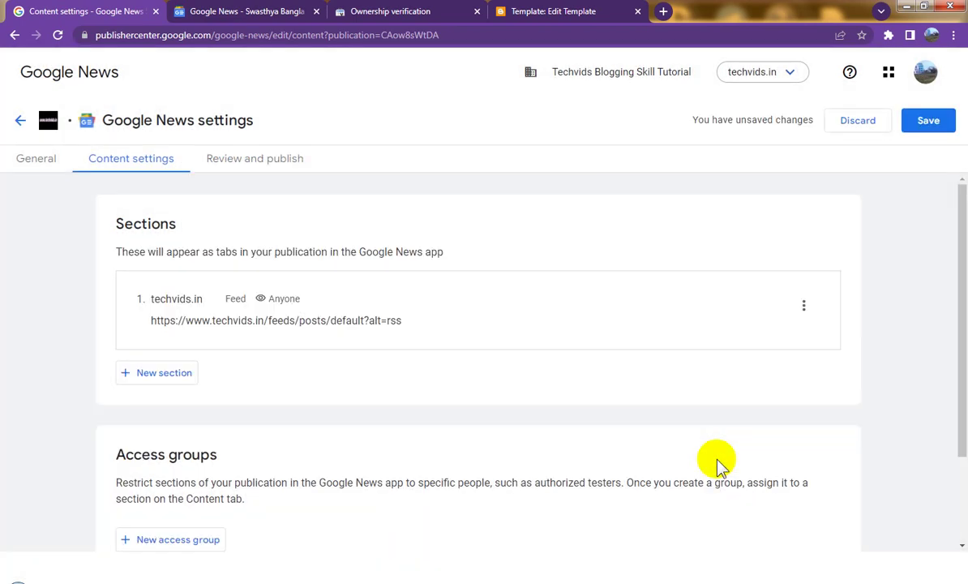
click(929, 120)
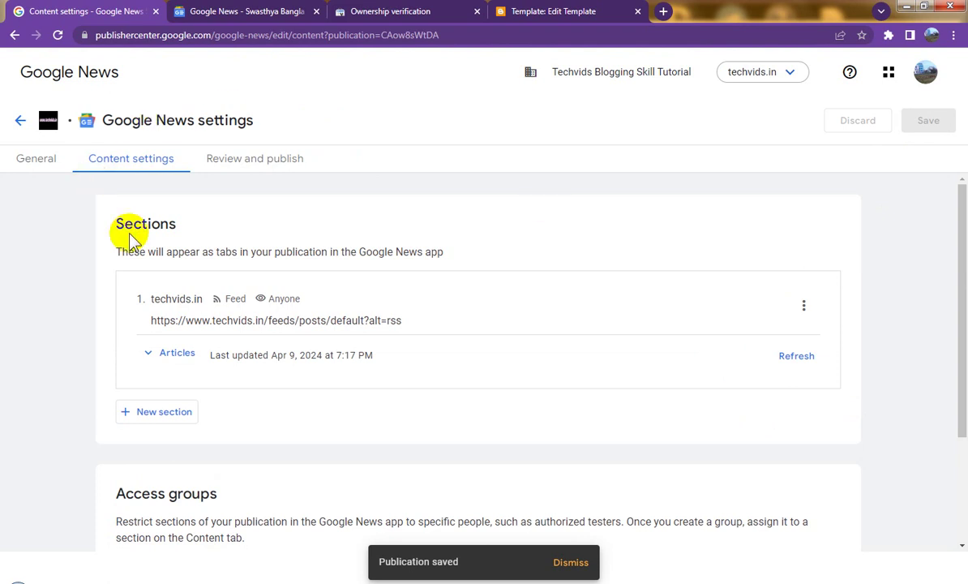
- Open the sections issue from the publishing review and refresh the techvids.in feed section
click(256, 162)
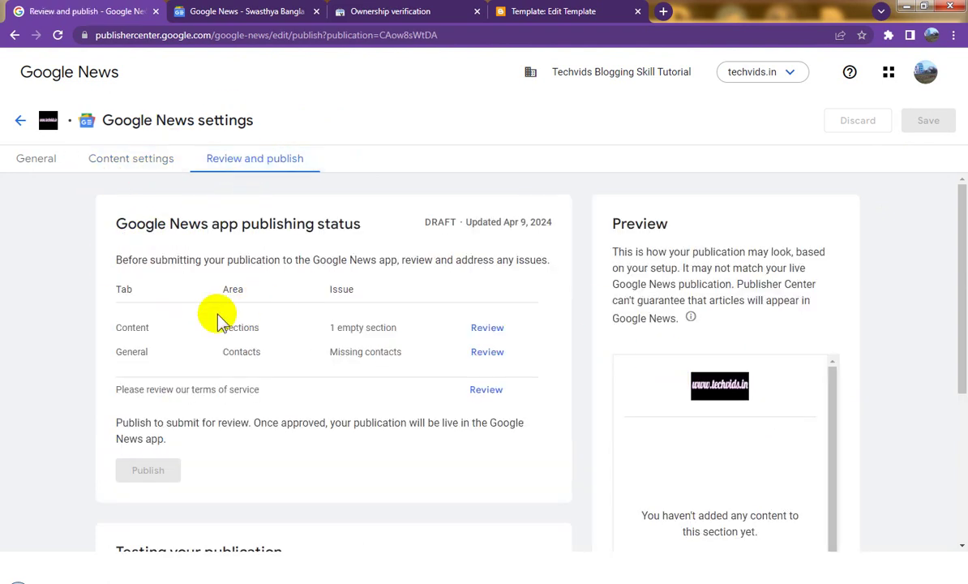
click(489, 328)
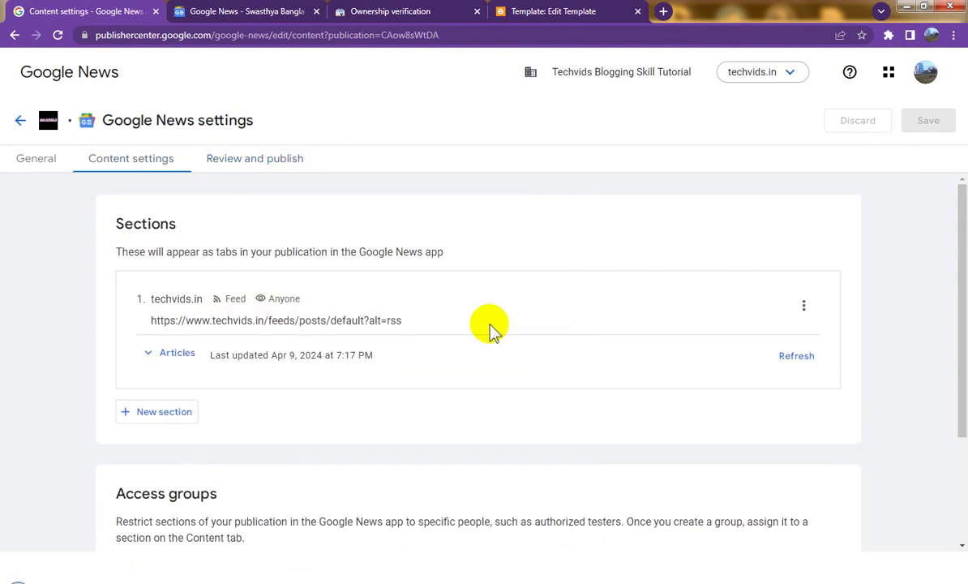
click(791, 359)
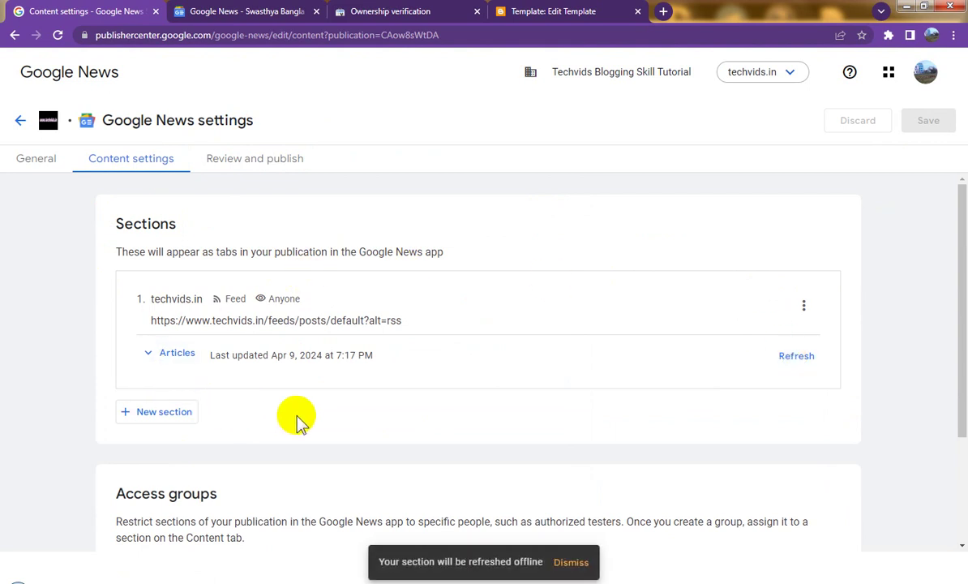
- Open the terms of service from the publishing review and read through the Google News Publisher Agreement
click(251, 164)
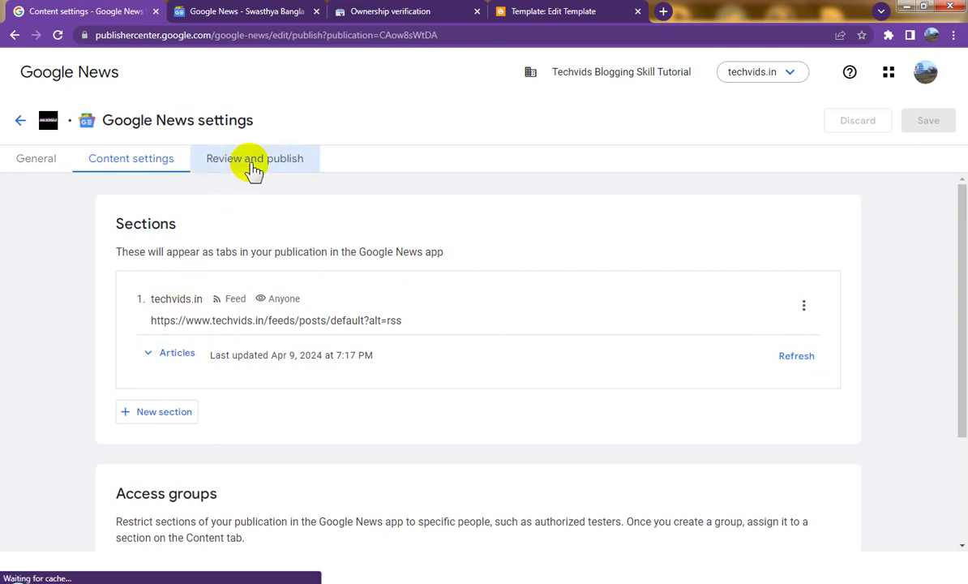
click(489, 386)
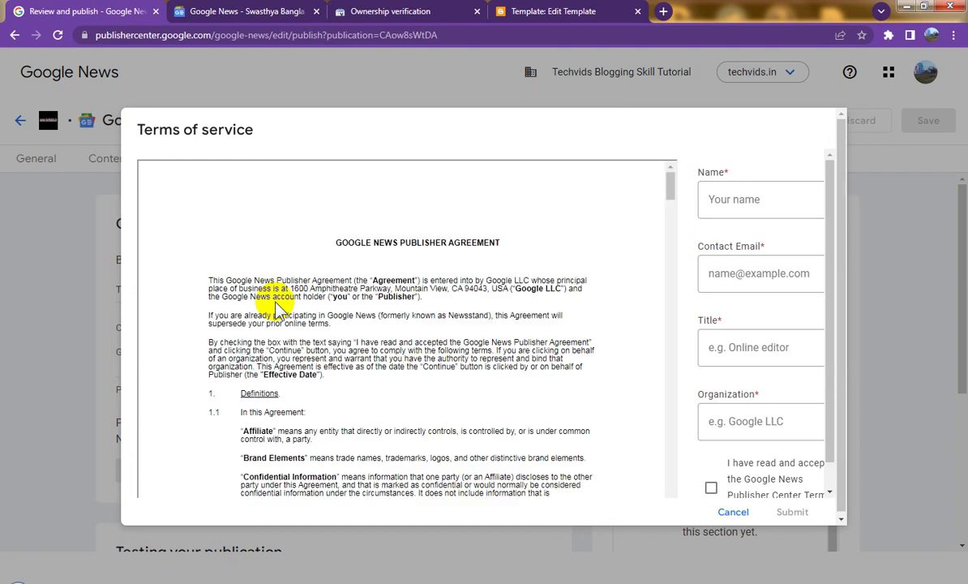
scroll(278, 300, down, 2)
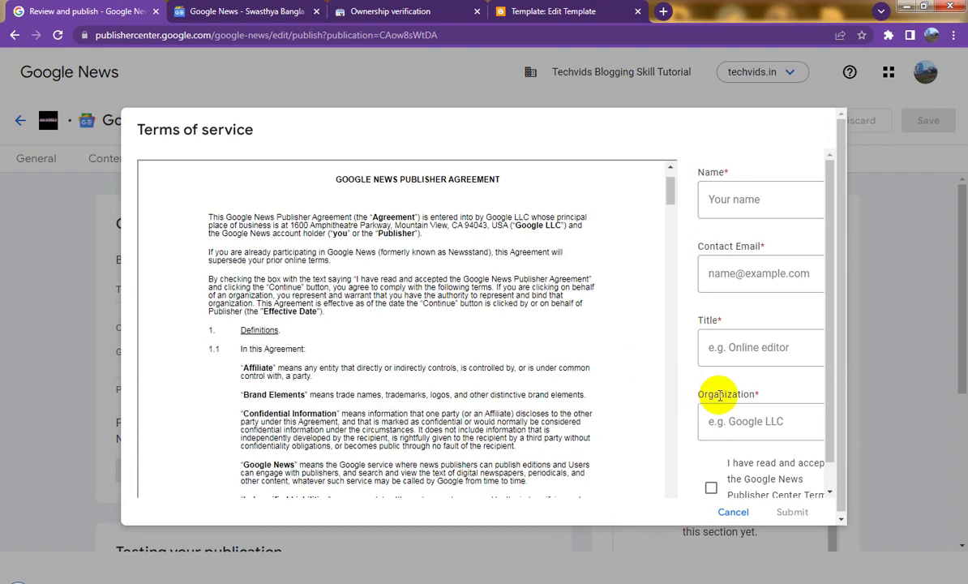
scroll(713, 447, down, 1)
drag(670, 155, 665, 475)
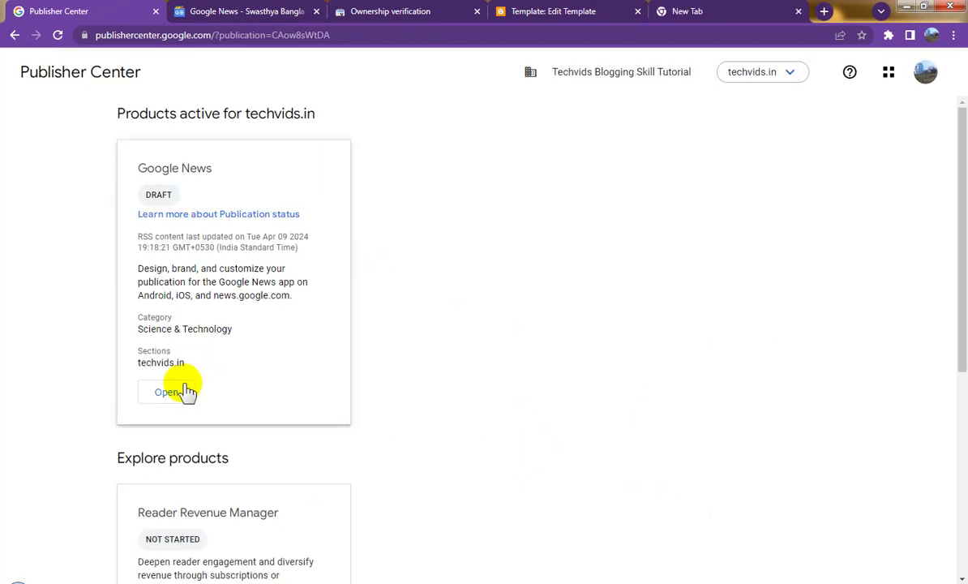
- Reopen the Google News settings of techvids.in, publish the publication to submit it for review, and dismiss the notice
click(180, 391)
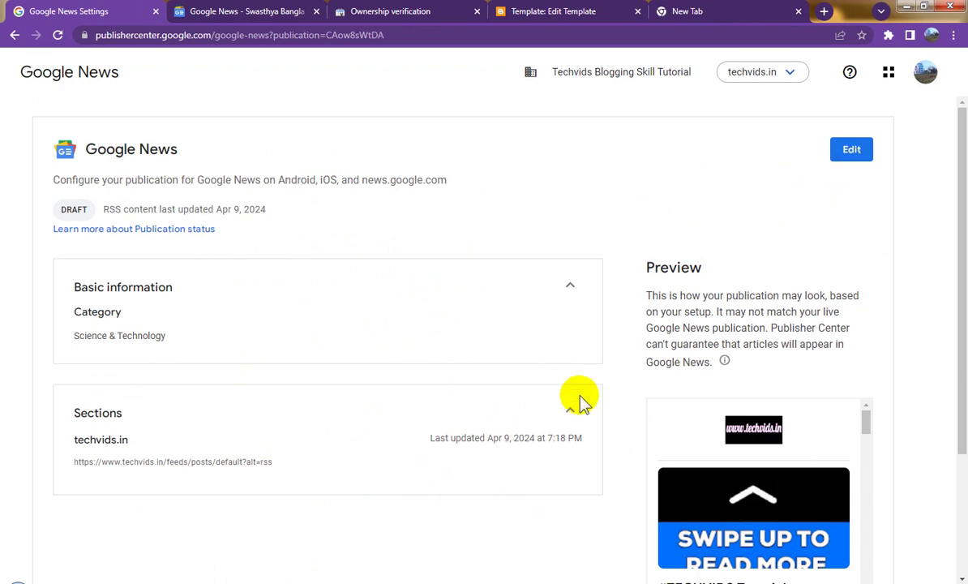
scroll(579, 403, down, 3)
scroll(747, 443, up, 3)
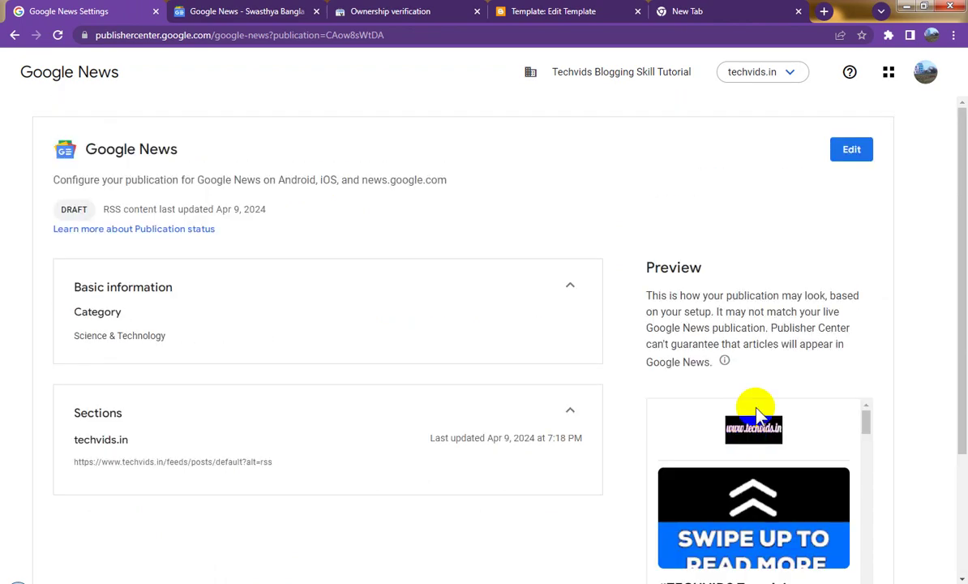
click(855, 154)
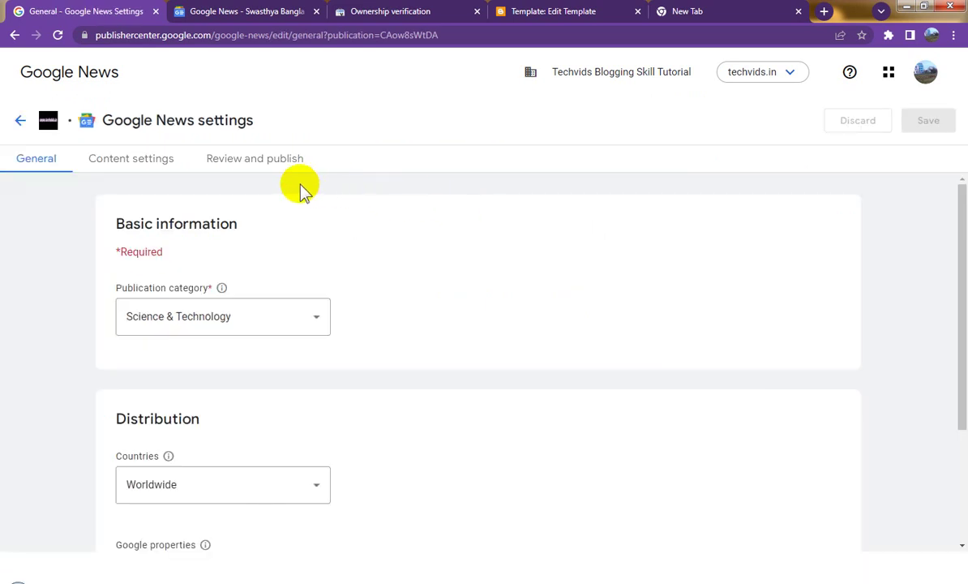
click(278, 165)
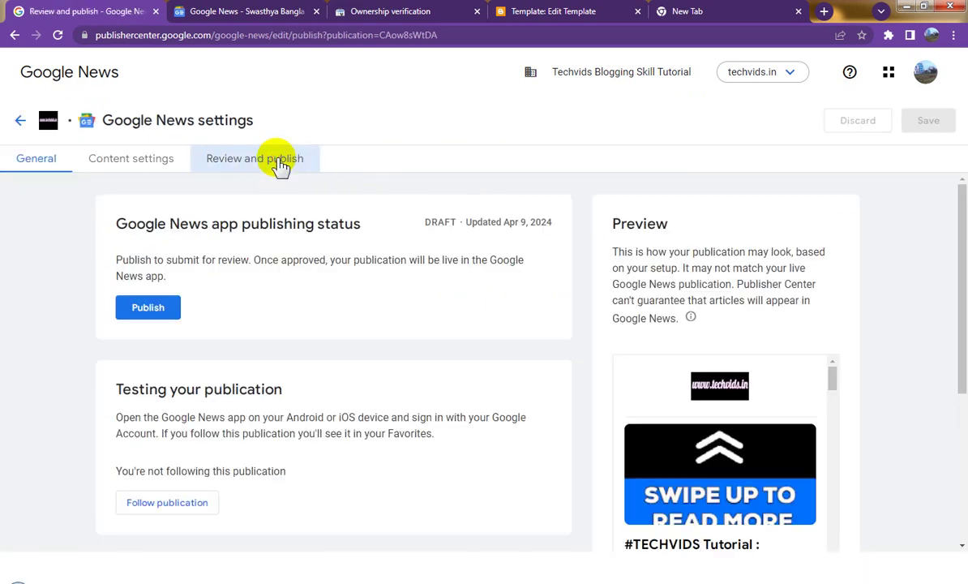
click(165, 309)
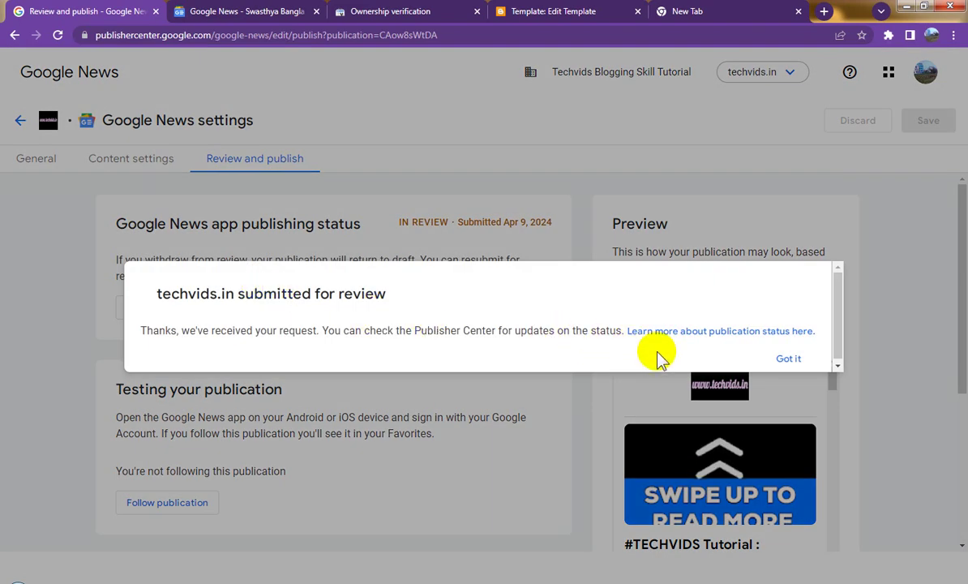
click(785, 362)
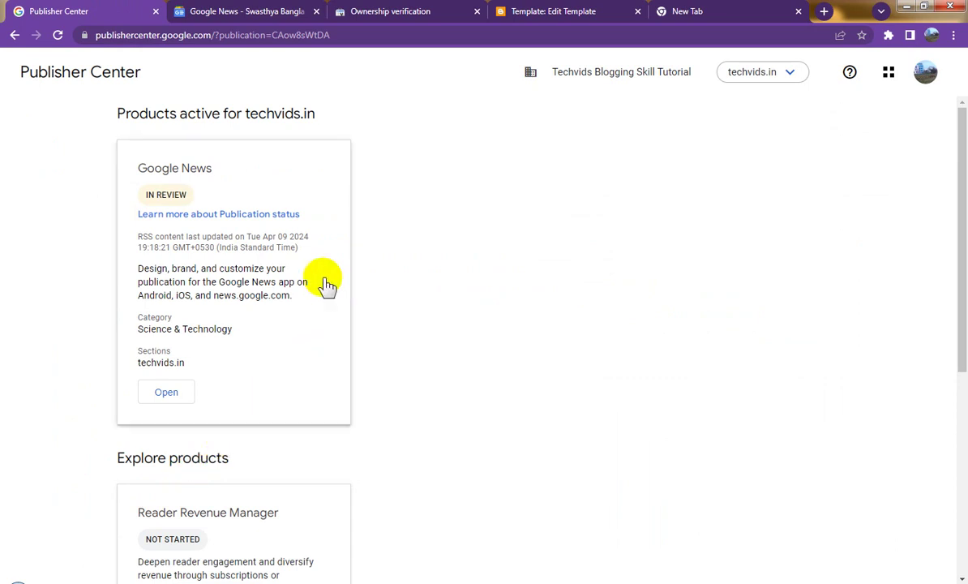
- Open the Google News page of techvids.in and look through the article preview
click(180, 393)
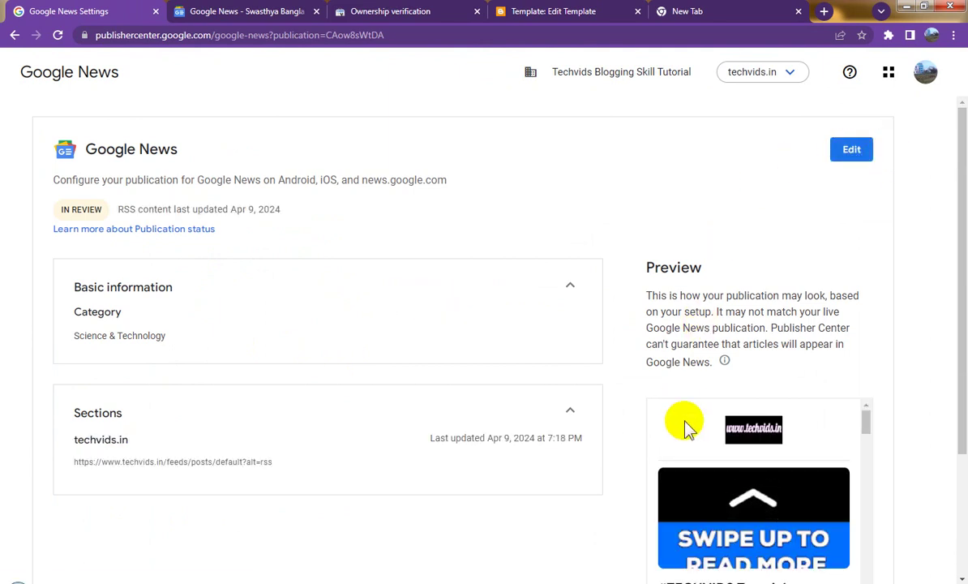
scroll(706, 411, down, 3)
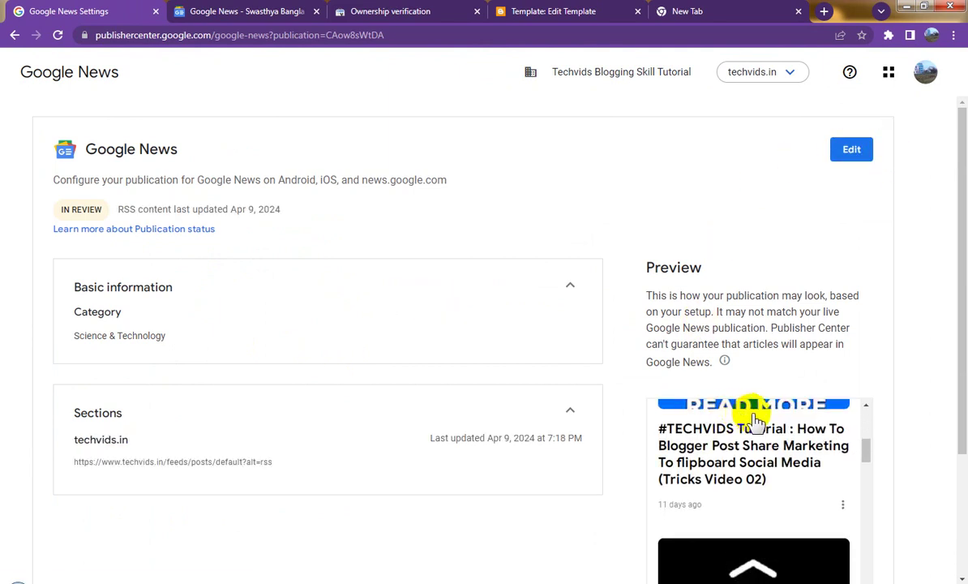
scroll(752, 417, down, 2)
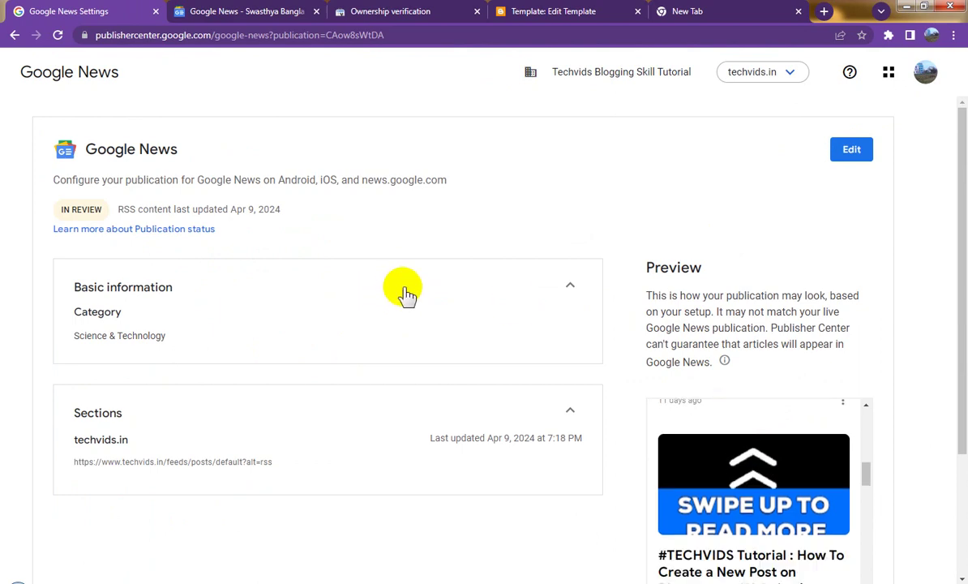